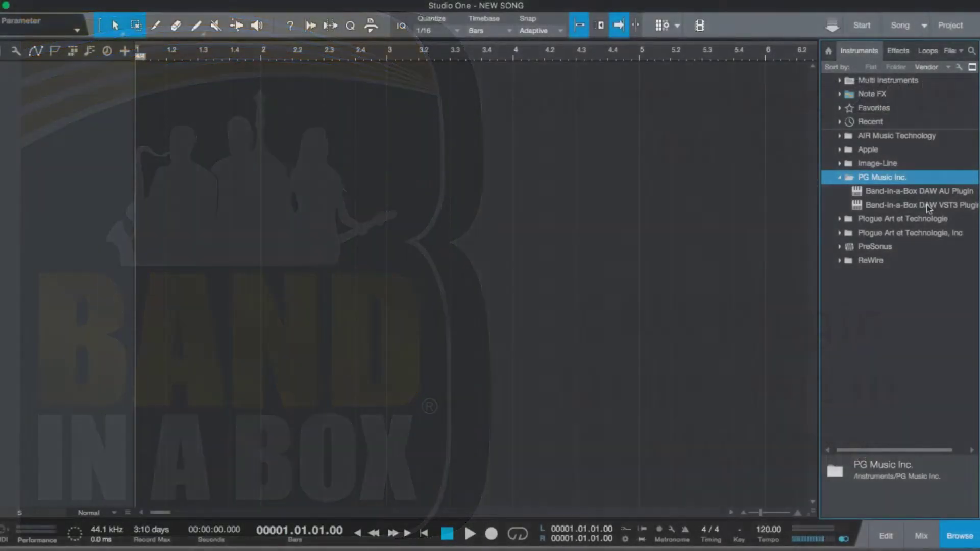
# Drop the Band-in-a-Box plugin onto a new track, then reposition and enlarge its window
pyautogui.moveTo(926, 204); pyautogui.dragTo(70, 89)
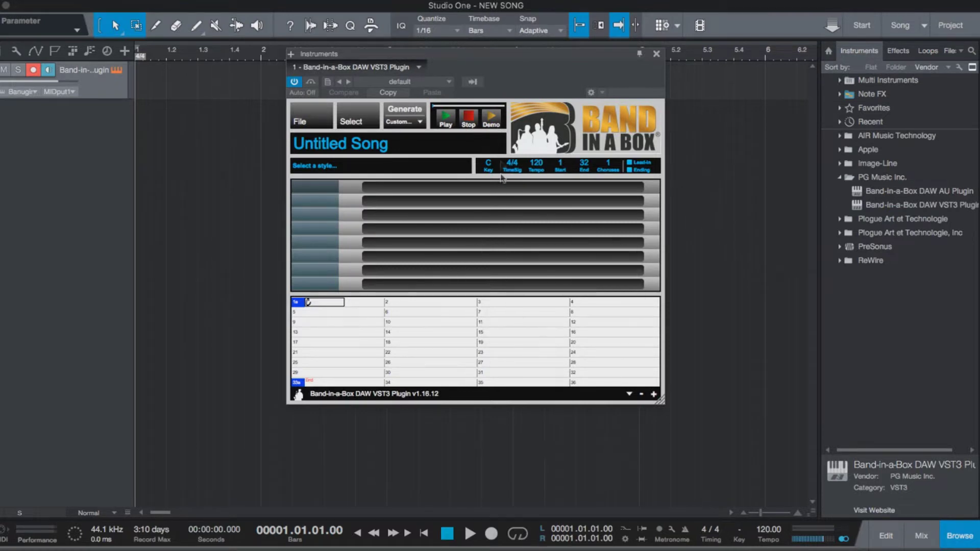
pyautogui.moveTo(470, 60); pyautogui.dragTo(326, 76)
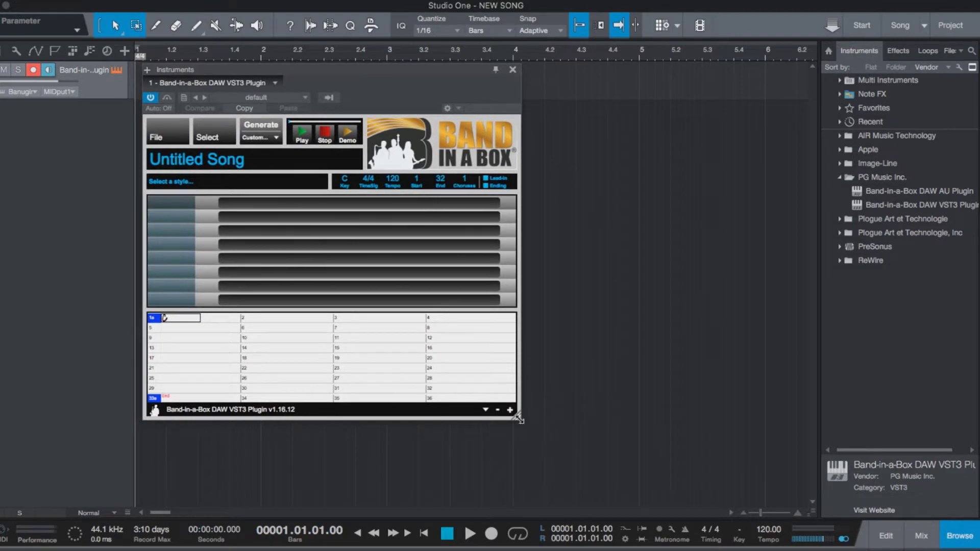
pyautogui.moveTo(516, 415); pyautogui.dragTo(722, 502)
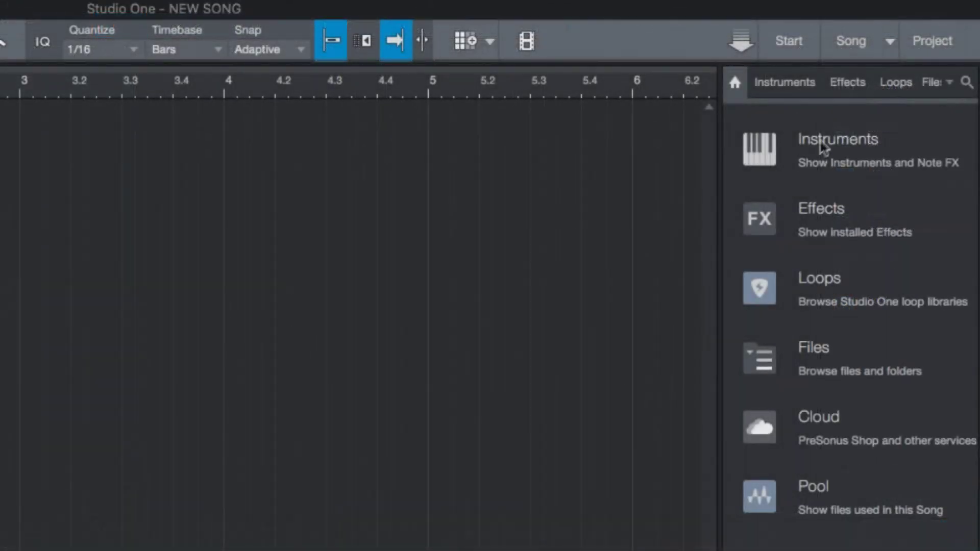
# Add Band-in-a-Box DAW VST3 Plugin from PG Music Inc. instruments on a new track, enlarging its window
pyautogui.click(824, 146)
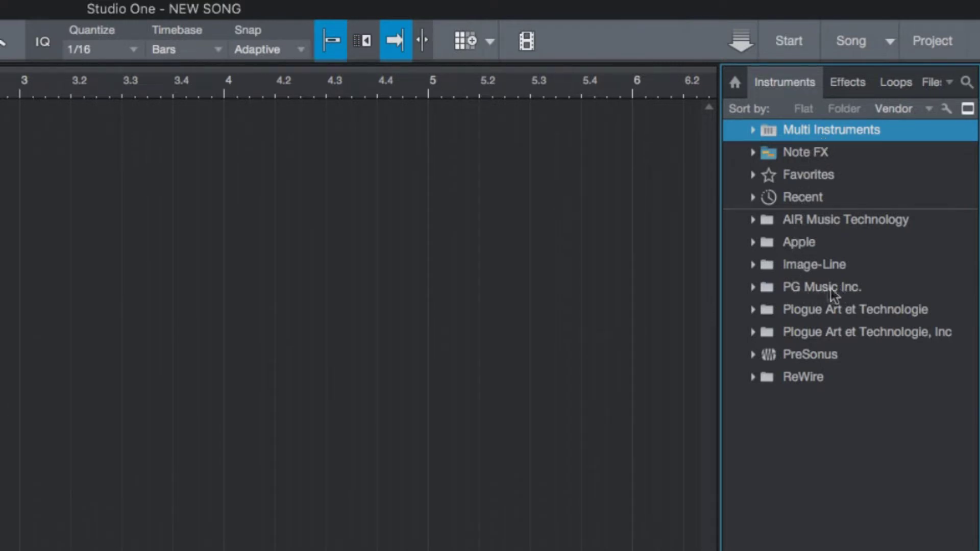
pyautogui.click(753, 287)
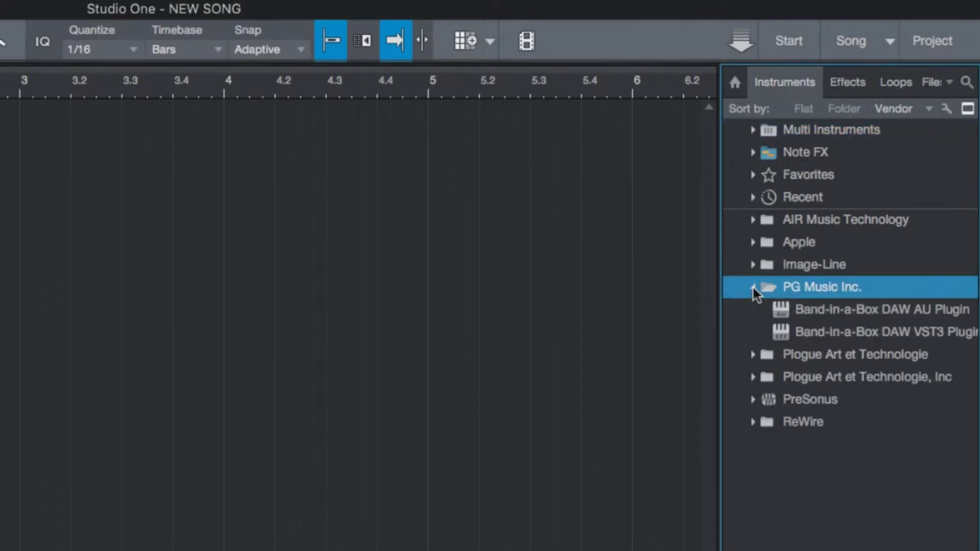
pyautogui.click(894, 337)
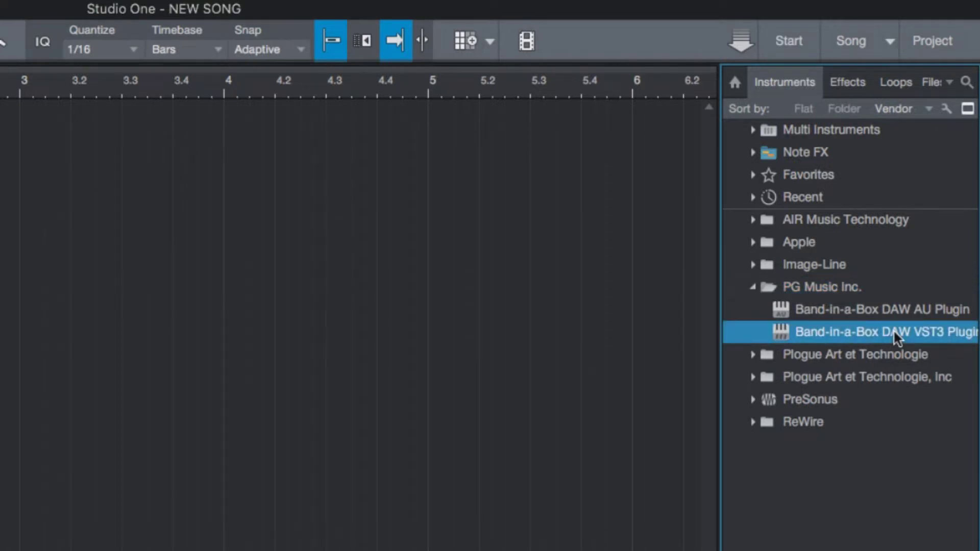
pyautogui.moveTo(893, 332); pyautogui.dragTo(369, 349)
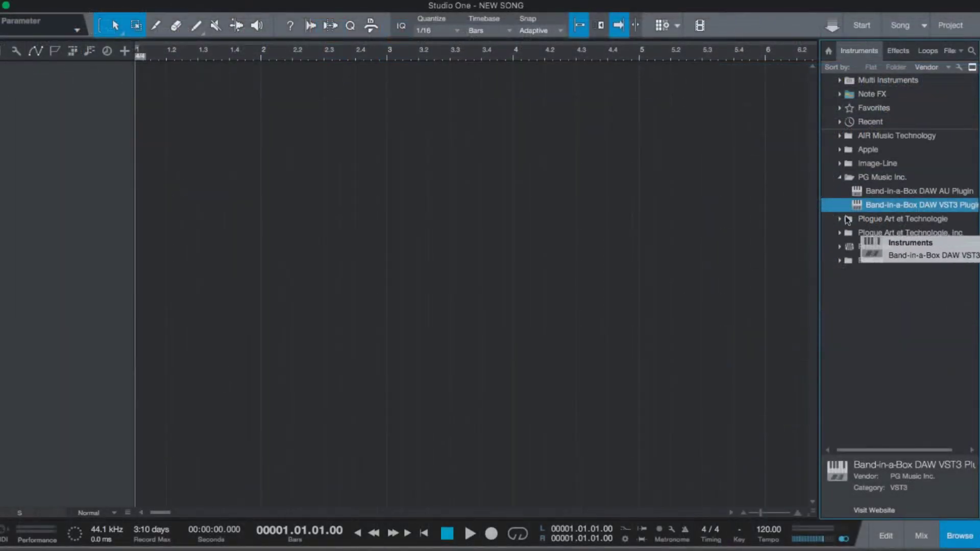
pyautogui.moveTo(601, 216); pyautogui.dragTo(68, 85)
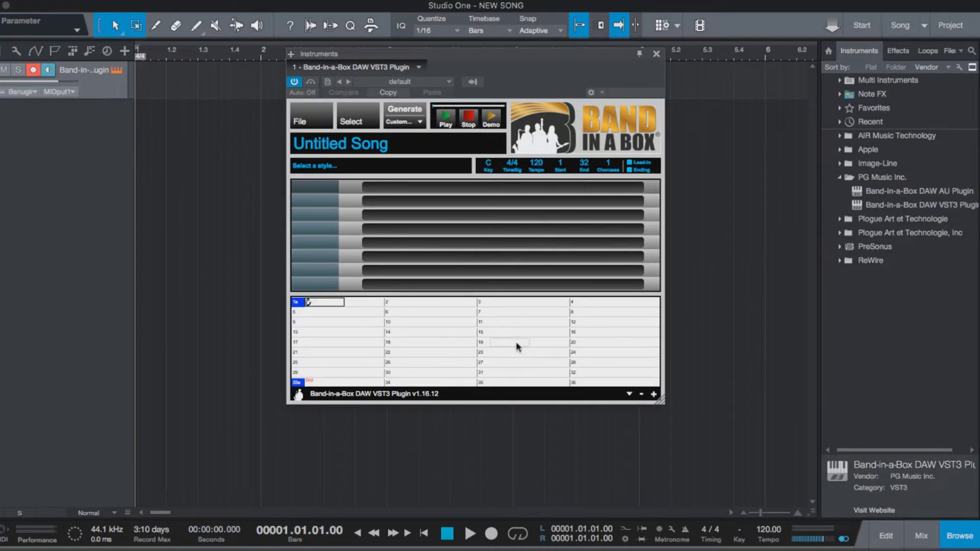
pyautogui.moveTo(464, 60); pyautogui.dragTo(320, 76)
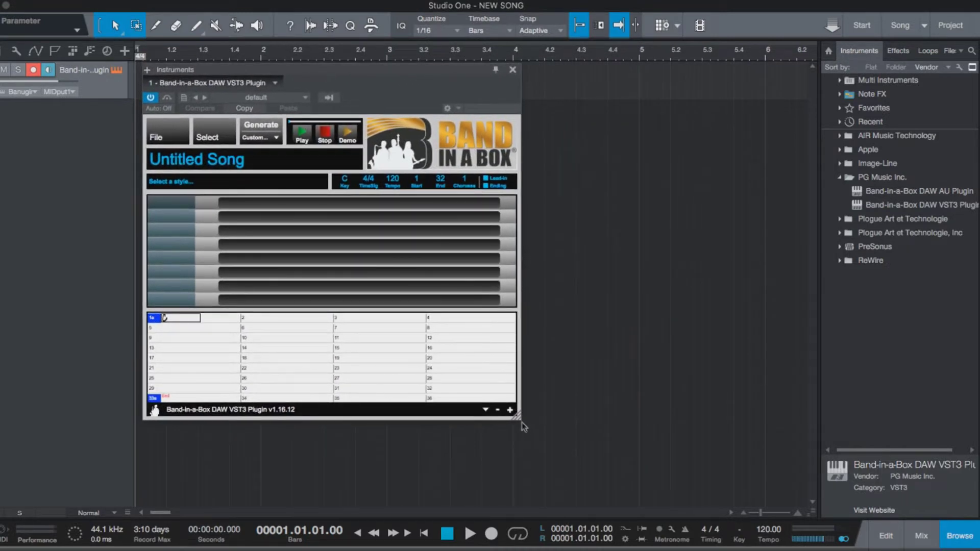
pyautogui.moveTo(519, 420); pyautogui.dragTo(723, 511)
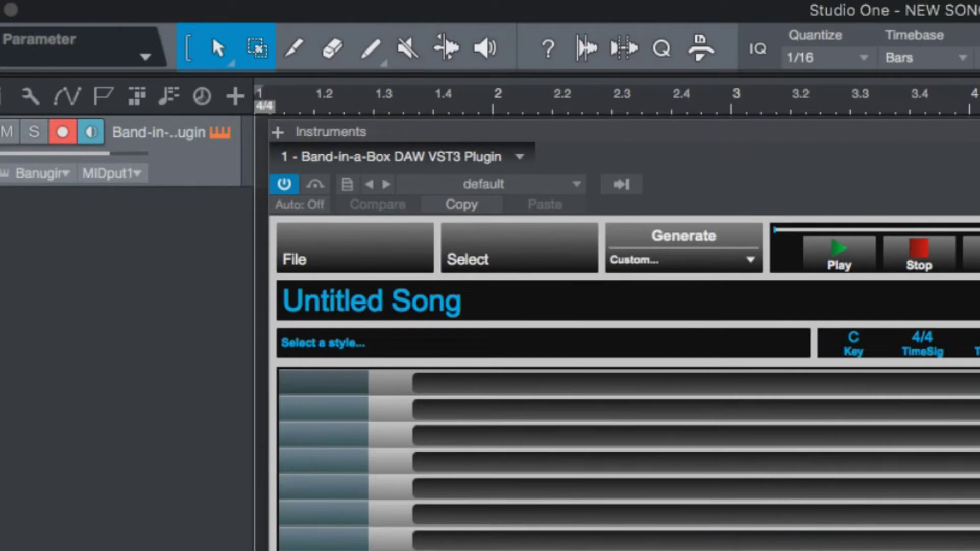
pyautogui.click(340, 345)
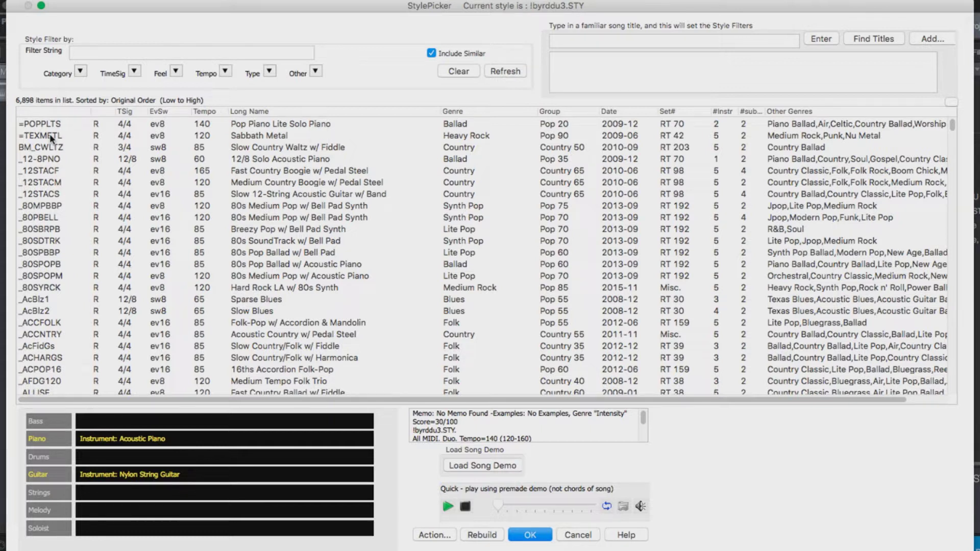
# Filter the StylePicker by the string 'blues', narrowing it to 1,092 styles
pyautogui.click(114, 51)
pyautogui.write('b')
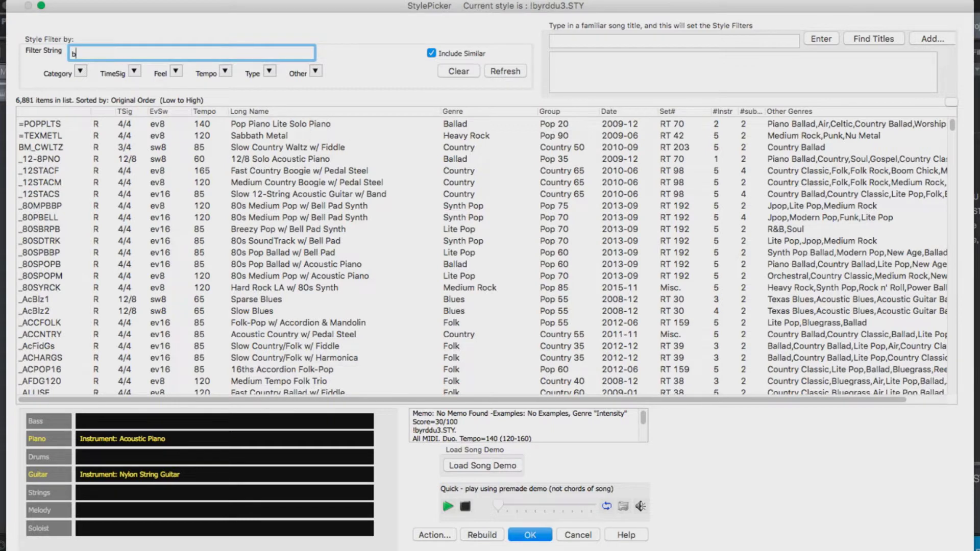
pyautogui.write('lues')
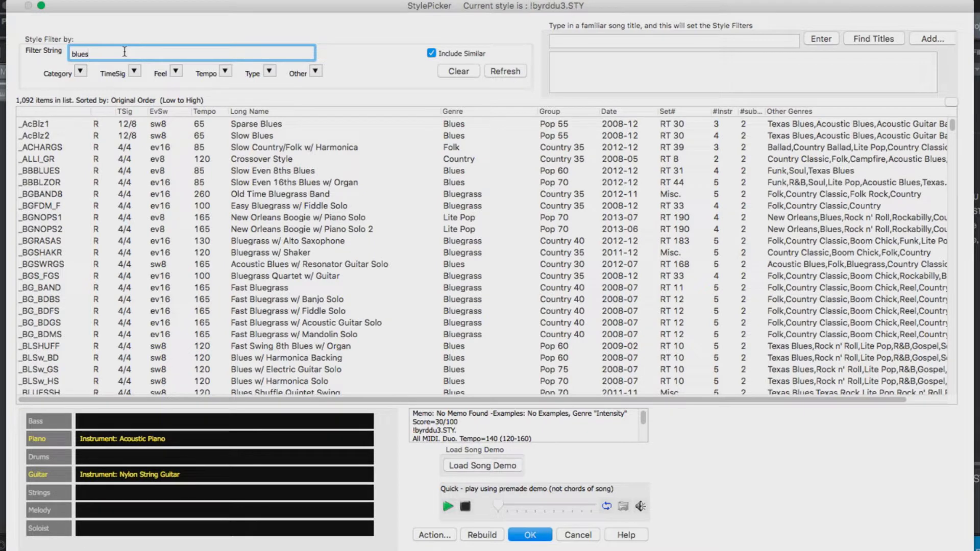
# Audition the _BGNOPS1, _CTPN165 and _RKMDBM1 styles from the blues list
pyautogui.click(56, 218)
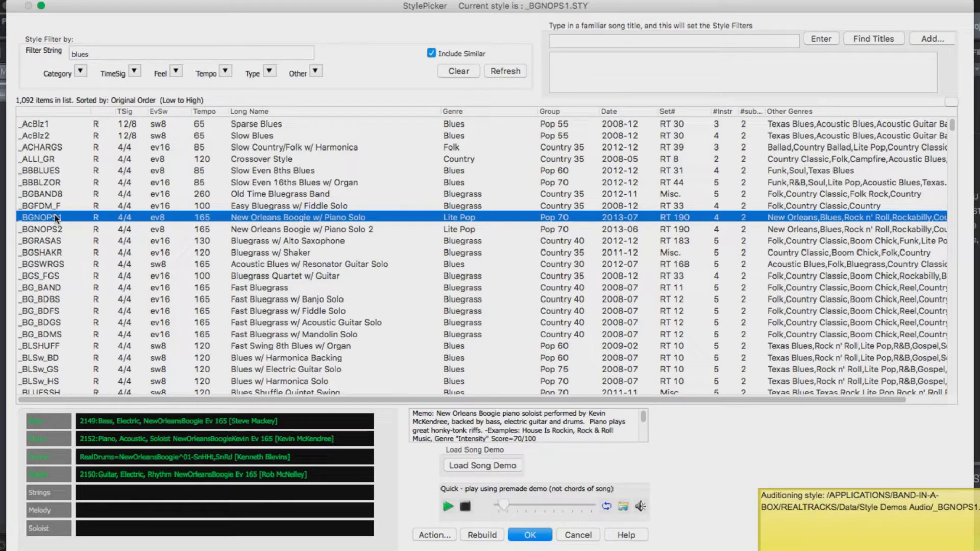
pyautogui.scroll(-2, 77, 223)
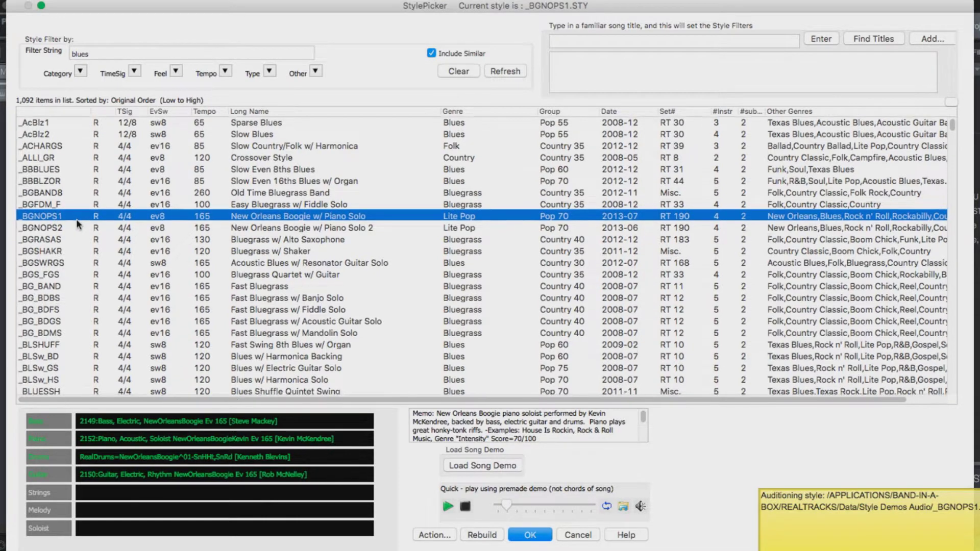
pyautogui.scroll(-10, 77, 223)
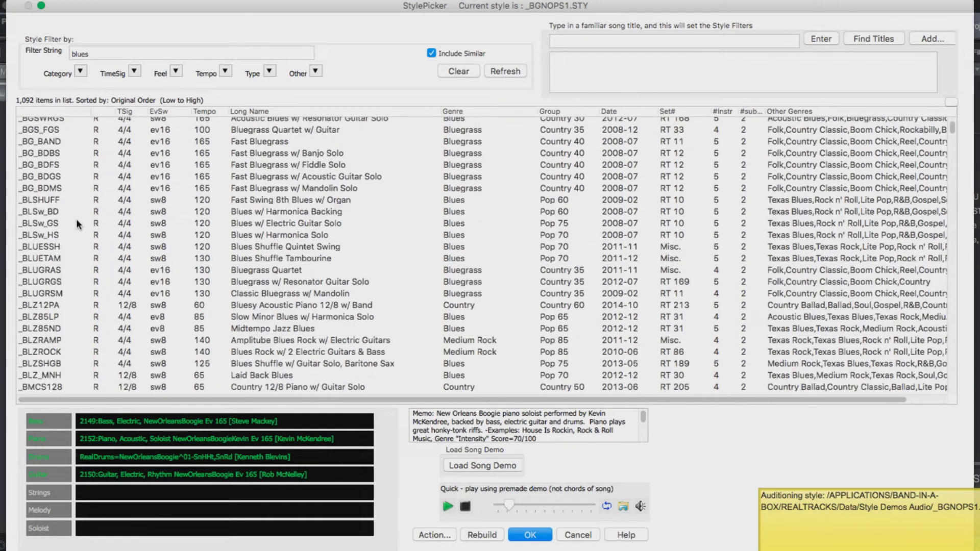
pyautogui.scroll(-1, 77, 223)
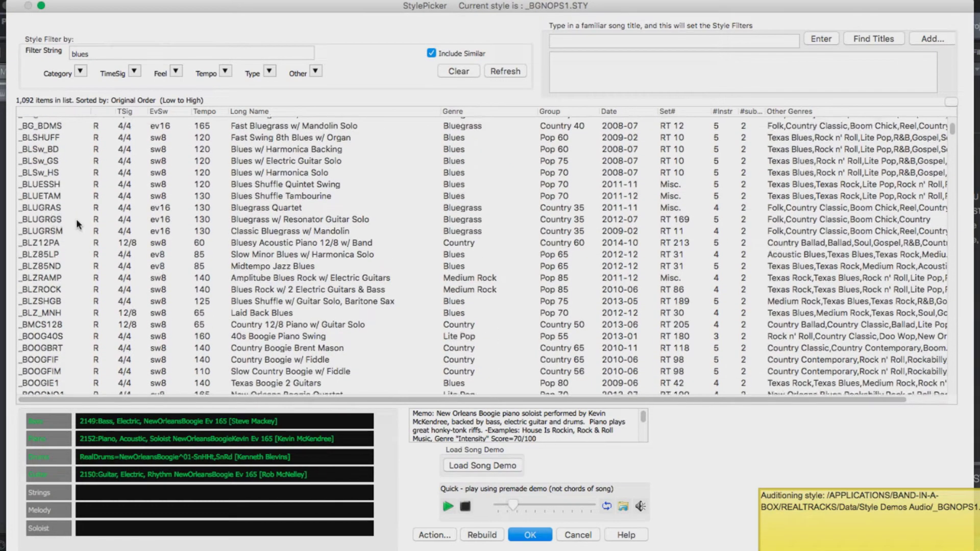
pyautogui.scroll(-3, 76, 223)
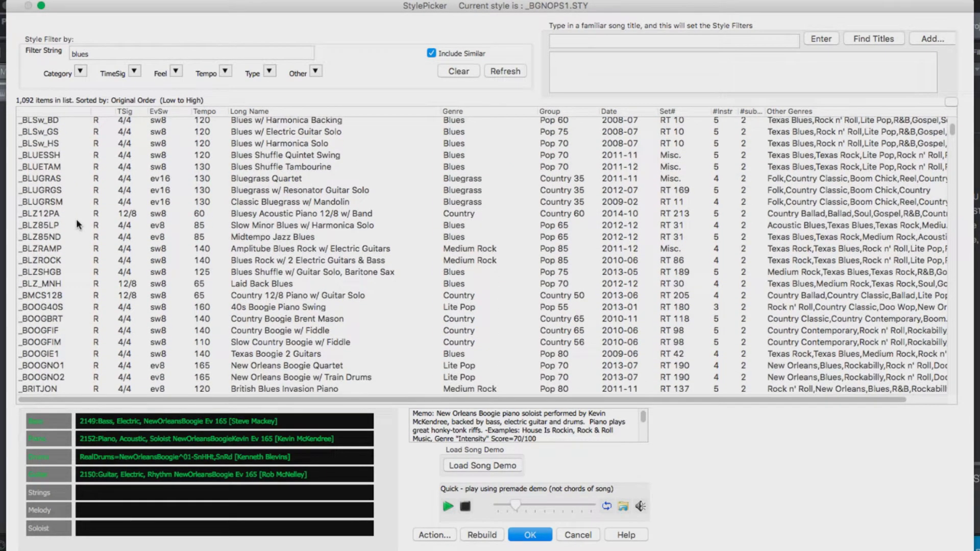
pyautogui.scroll(-10, 77, 223)
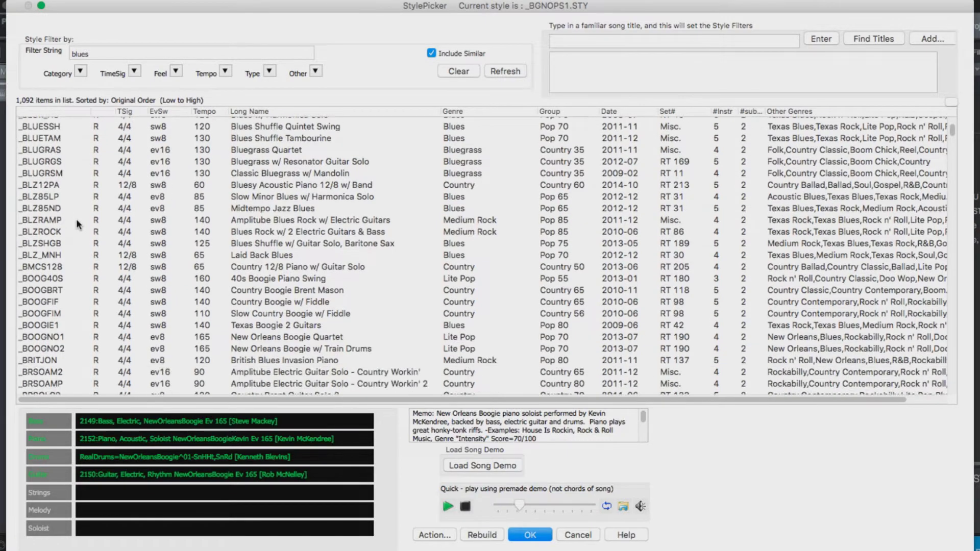
pyautogui.scroll(-4, 76, 223)
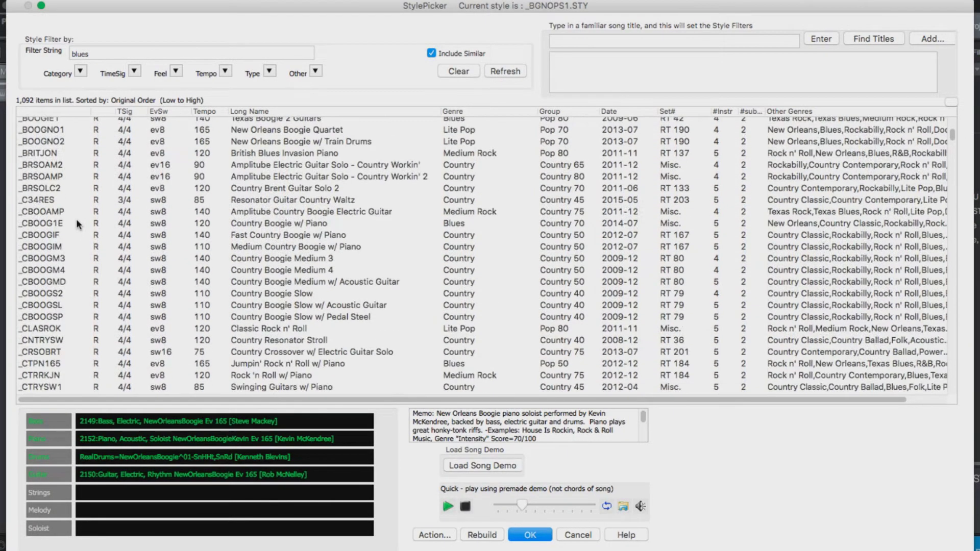
pyautogui.click(42, 364)
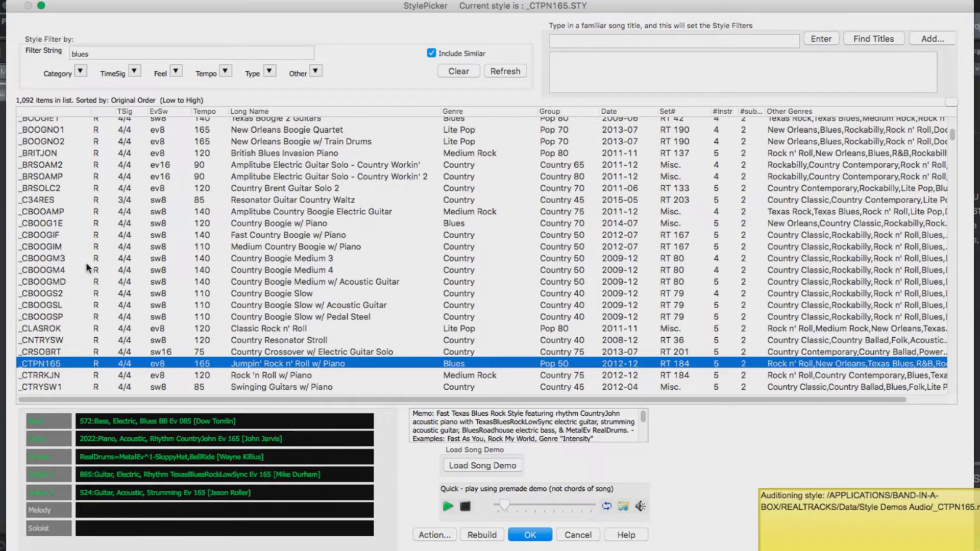
pyautogui.scroll(-5, 86, 262)
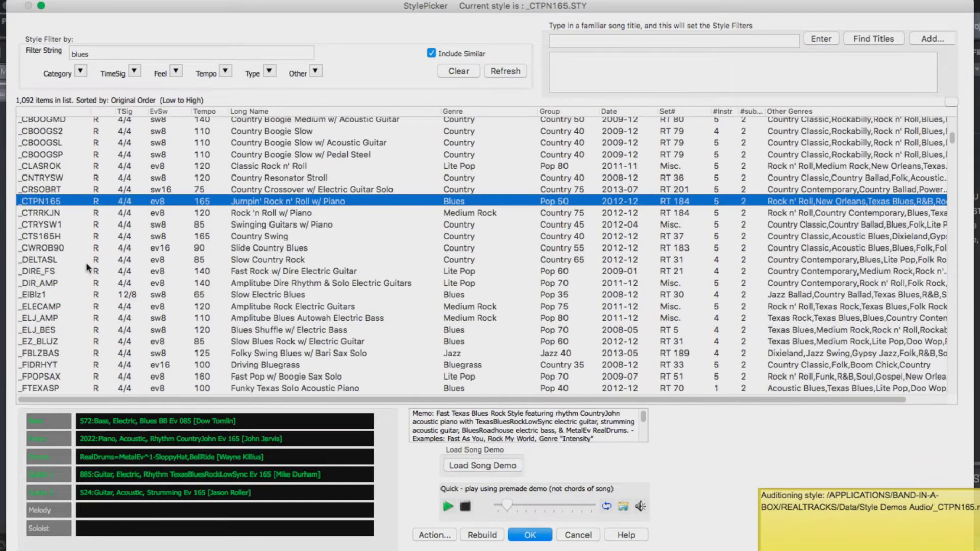
pyautogui.scroll(-3, 86, 262)
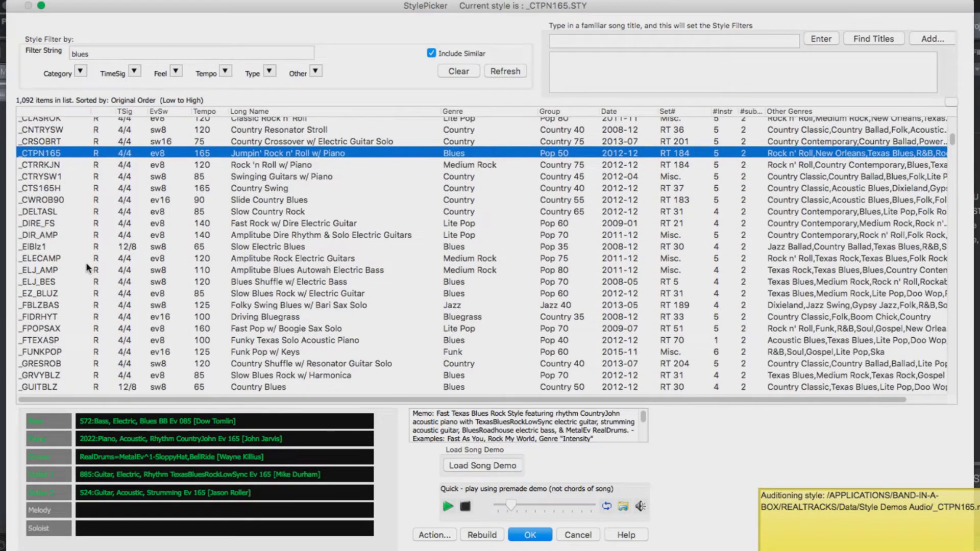
pyautogui.scroll(-10, 85, 262)
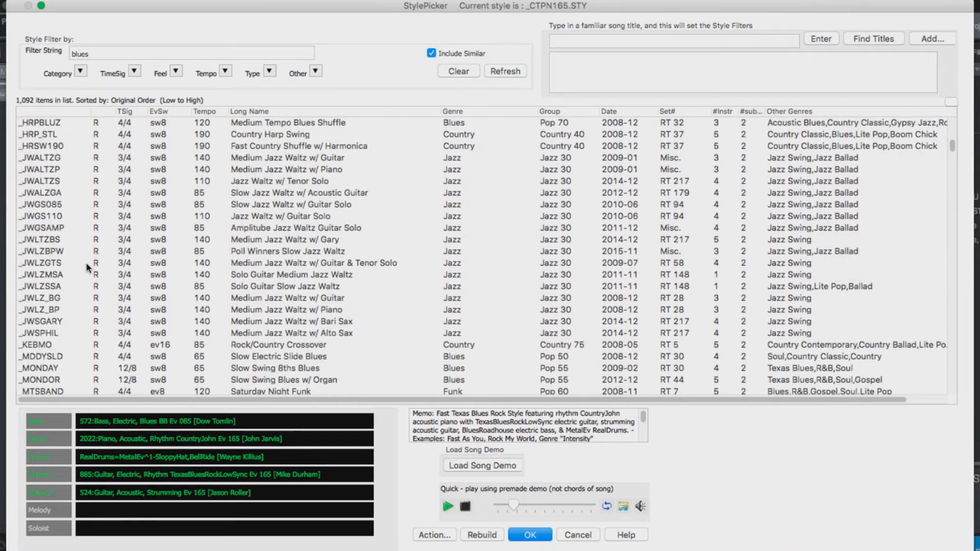
pyautogui.scroll(-5, 86, 262)
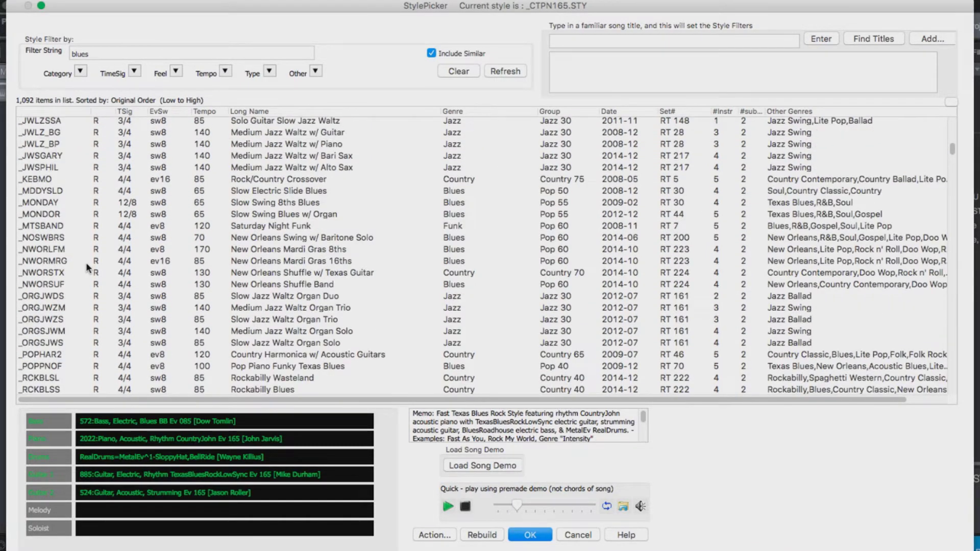
pyautogui.scroll(-8, 85, 262)
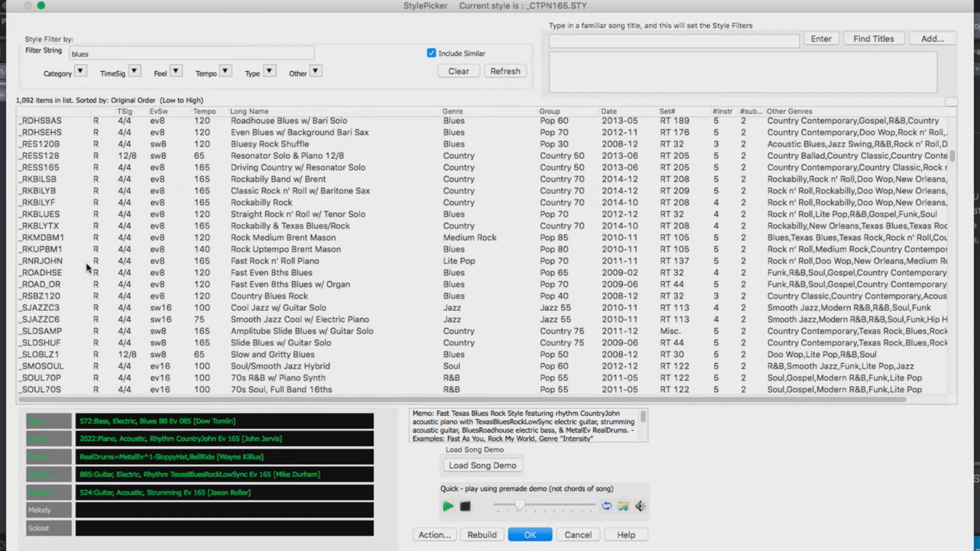
pyautogui.click(63, 238)
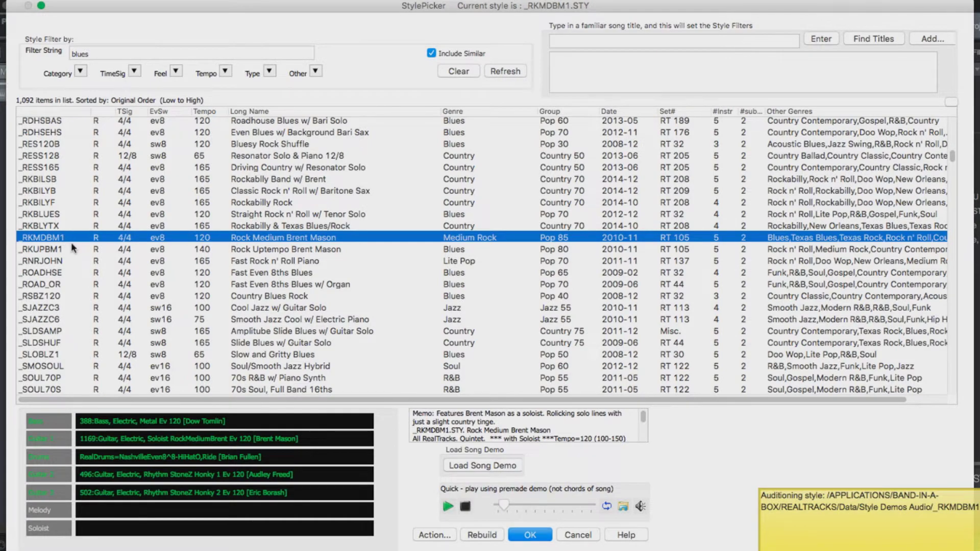
# Select _TBLZSHS, Texas Rock Shuffle w/ Solo, and confirm it with OK
pyautogui.scroll(-4, 72, 248)
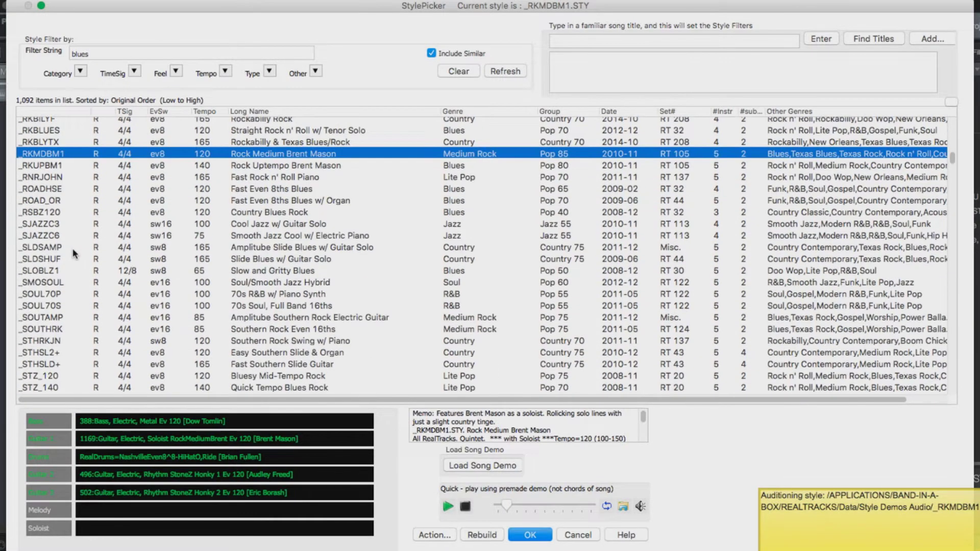
pyautogui.scroll(-6, 74, 253)
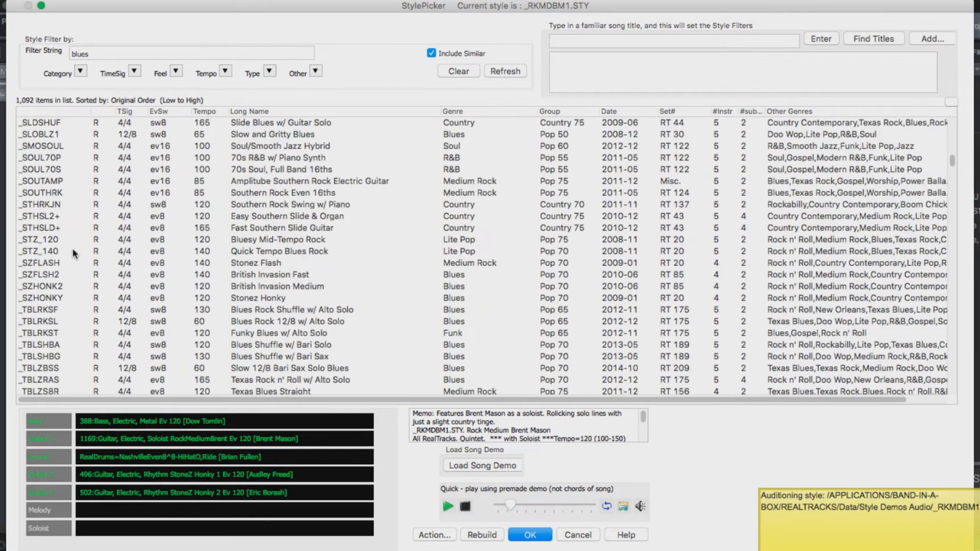
pyautogui.scroll(-7, 74, 253)
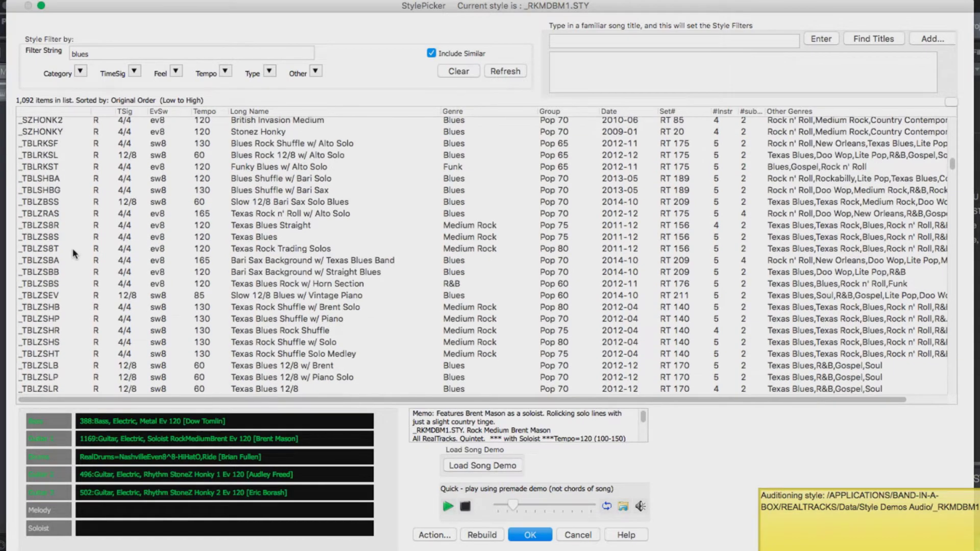
pyautogui.scroll(-1, 74, 253)
pyautogui.scroll(-1, 74, 254)
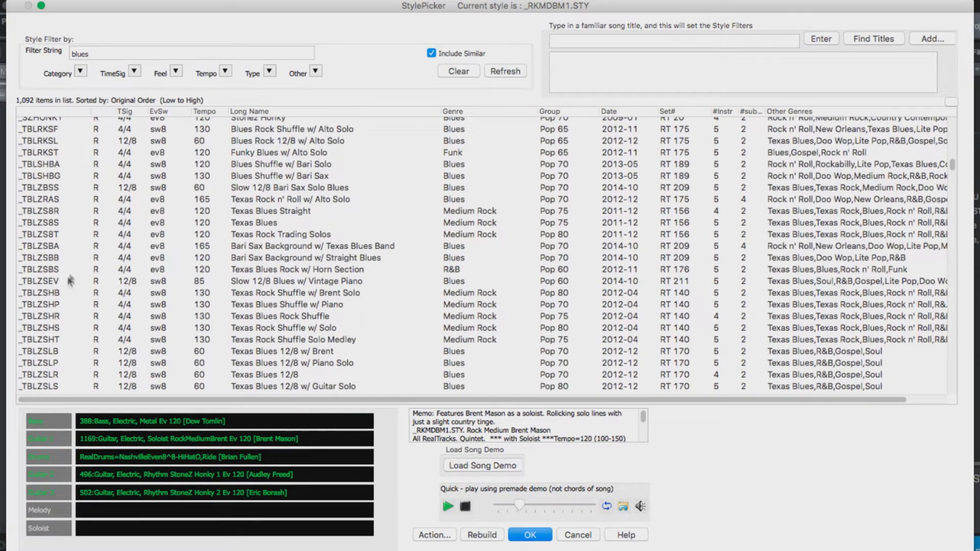
pyautogui.click(53, 328)
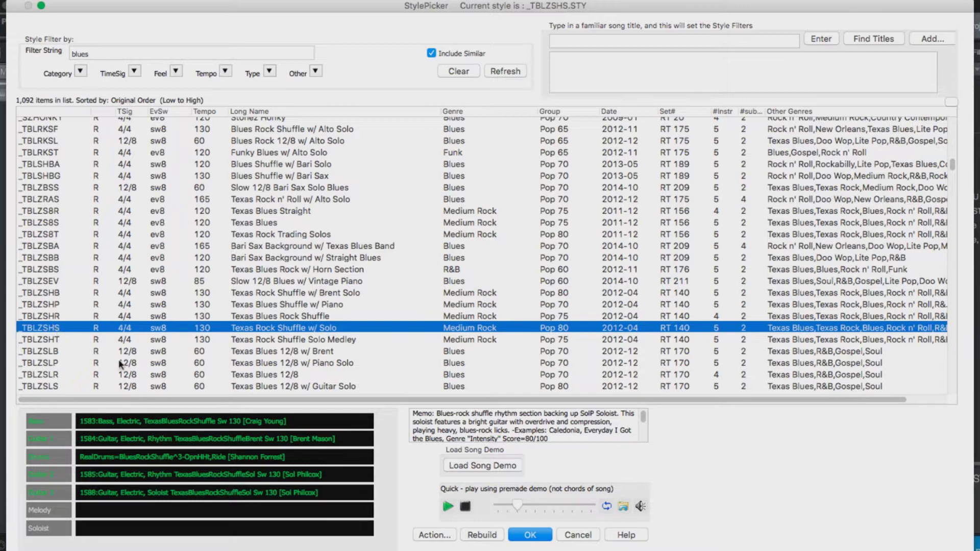
pyautogui.click(529, 535)
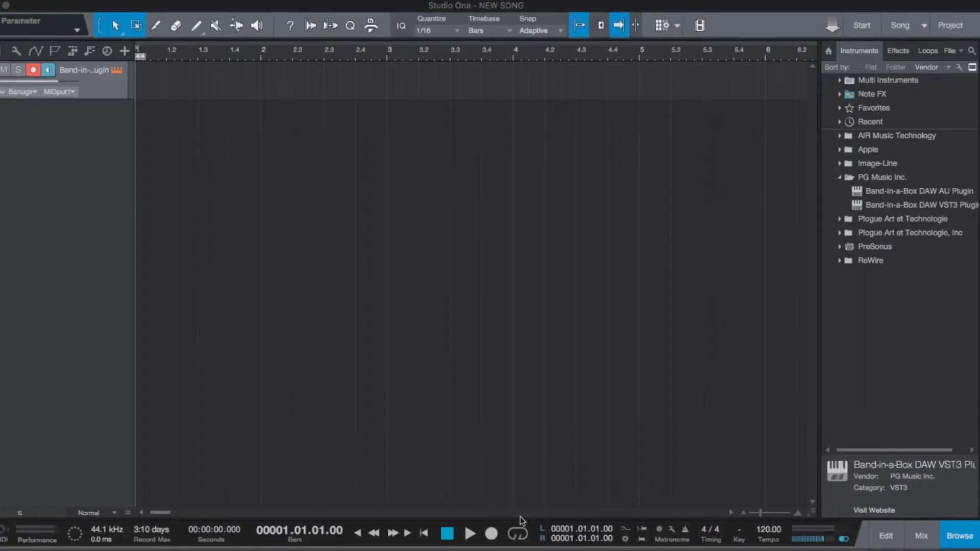
# Change both Studio One's song tempo and the Band-in-a-Box plugin tempo from 120 to 135
pyautogui.click(106, 96)
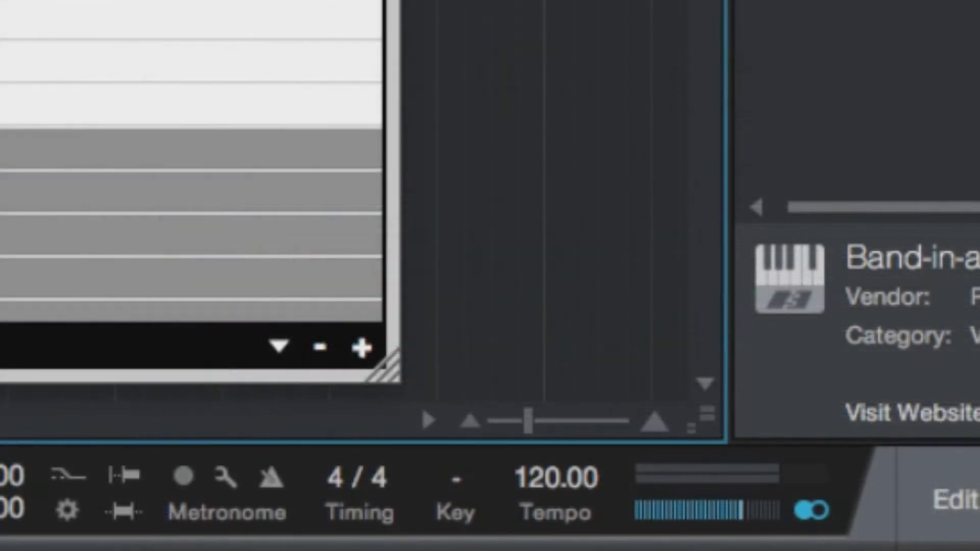
pyautogui.doubleClick(542, 479)
pyautogui.write('135')
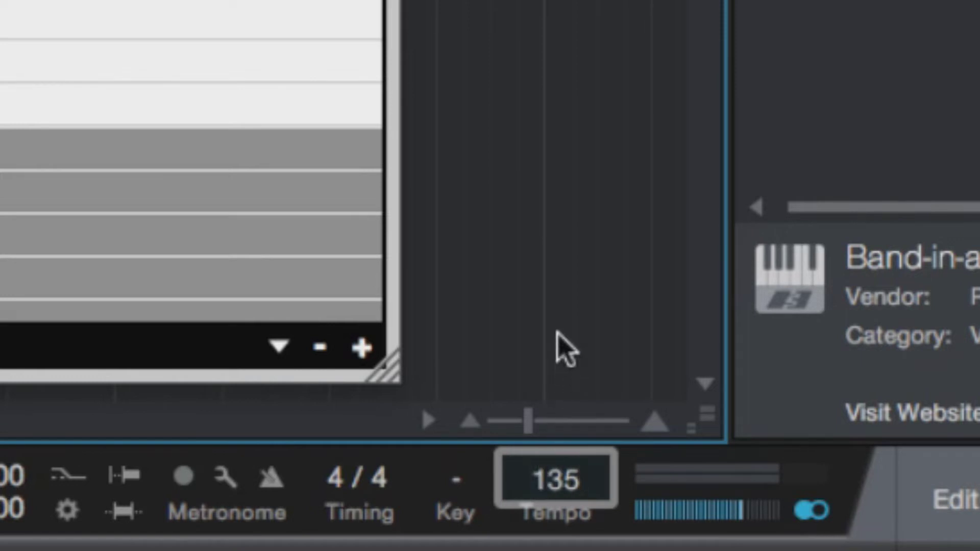
pyautogui.press('Return')
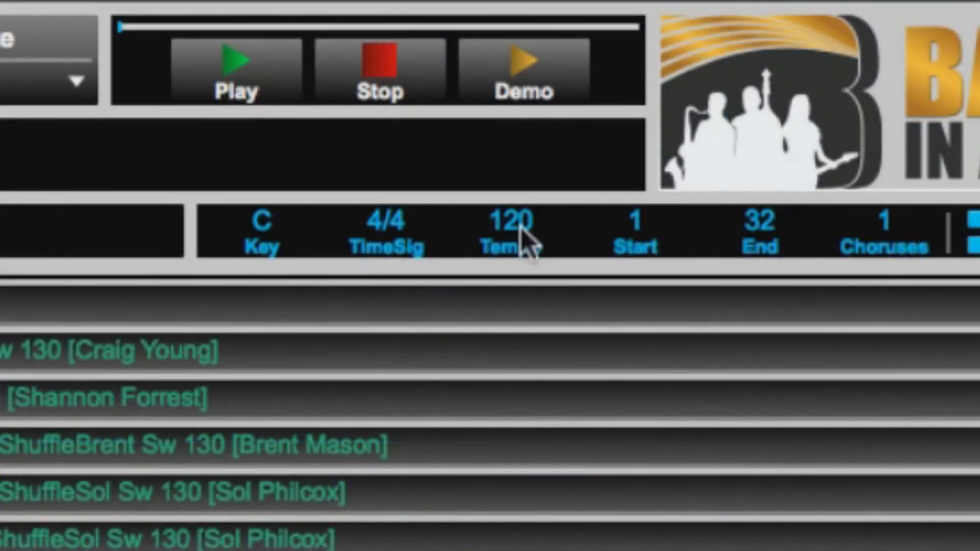
pyautogui.doubleClick(521, 230)
pyautogui.write('135')
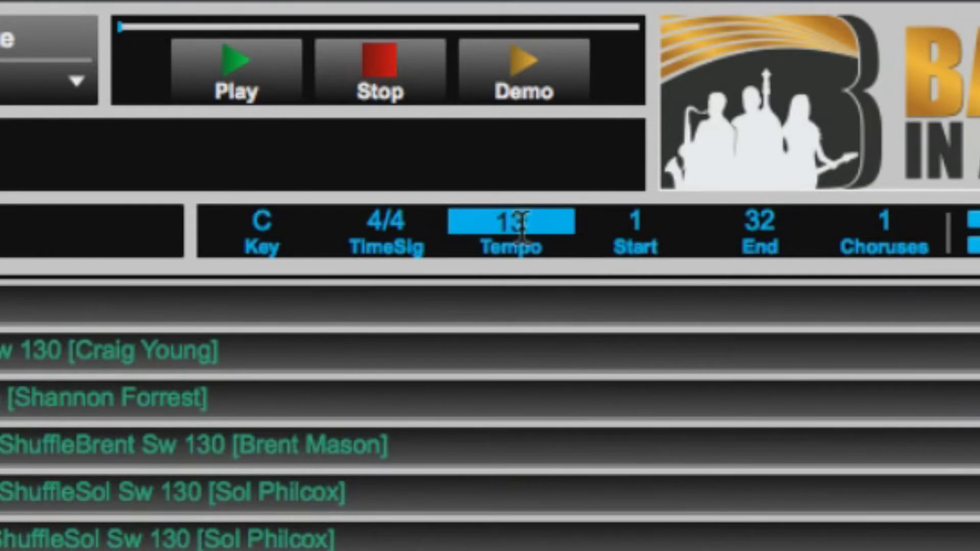
pyautogui.press('Return')
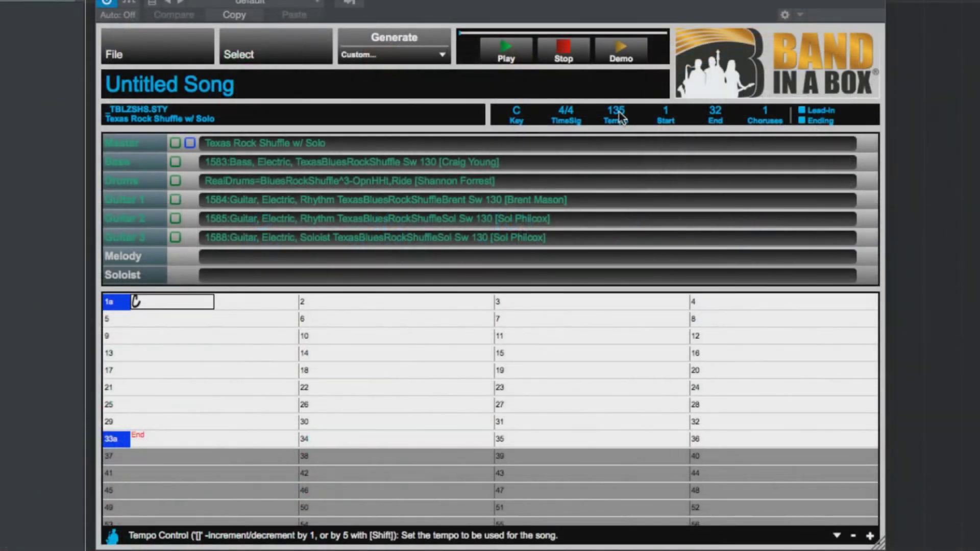
# Set the key to E and enter A in bar 2, E in bar 3, A in bar 5
pyautogui.click(515, 113)
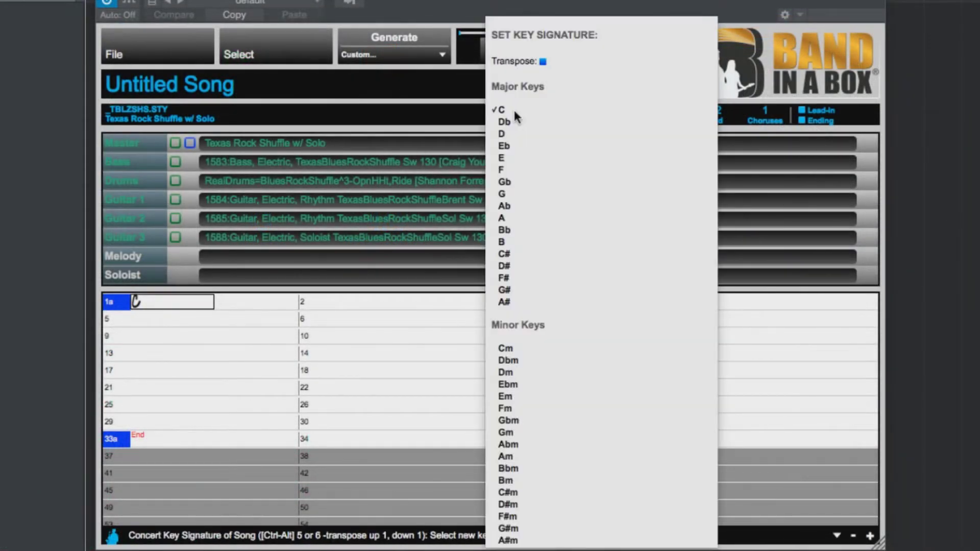
pyautogui.click(510, 153)
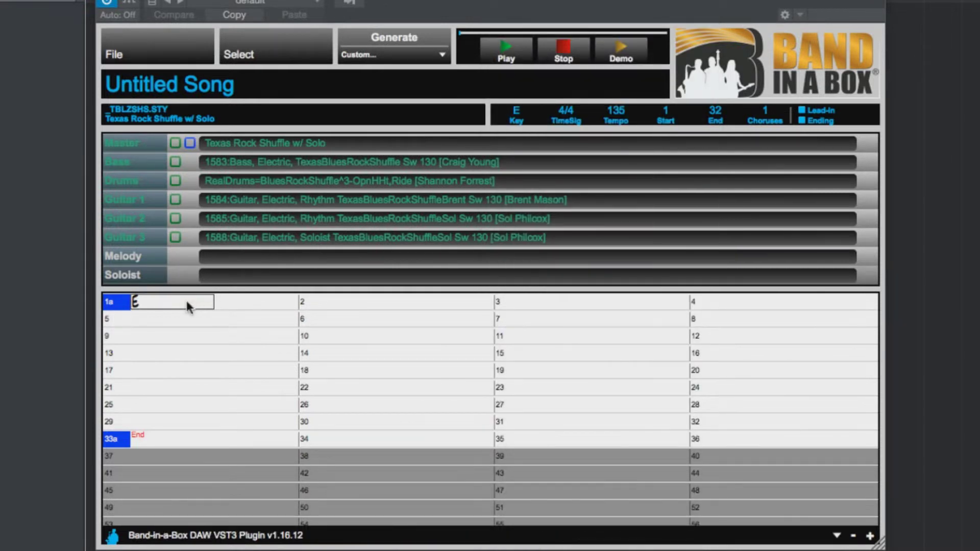
pyautogui.click(339, 307)
pyautogui.write('A')
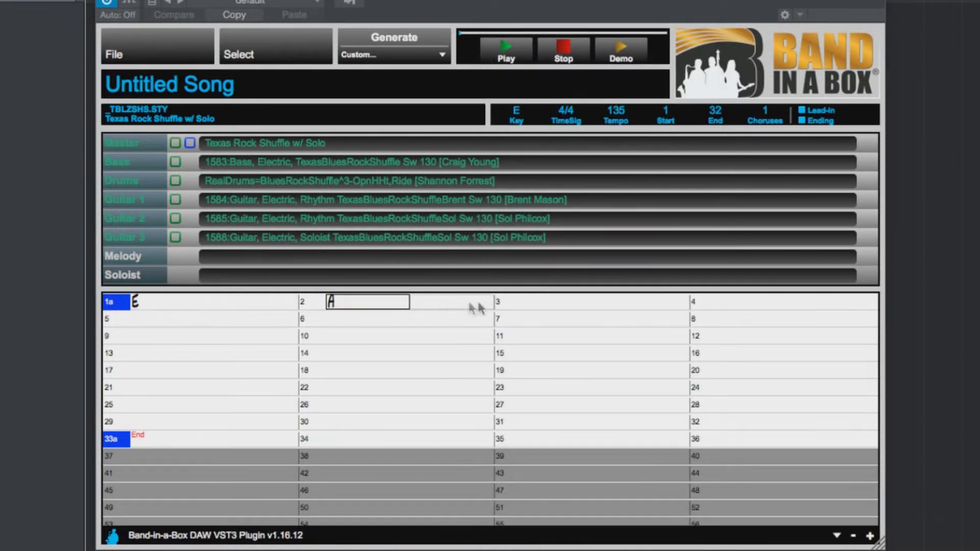
pyautogui.click(531, 306)
pyautogui.write('E')
pyautogui.click(169, 317)
pyautogui.write('A')
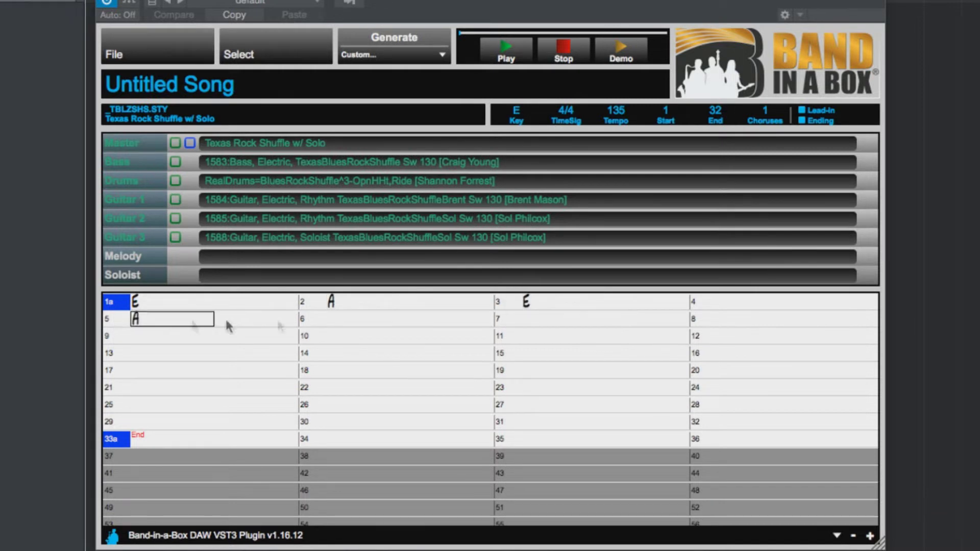
# Enter E in bar 7, B in bar 9, A in bar 10 and E in bar 11, reaching bar 12
pyautogui.click(539, 324)
pyautogui.write('E')
pyautogui.click(153, 337)
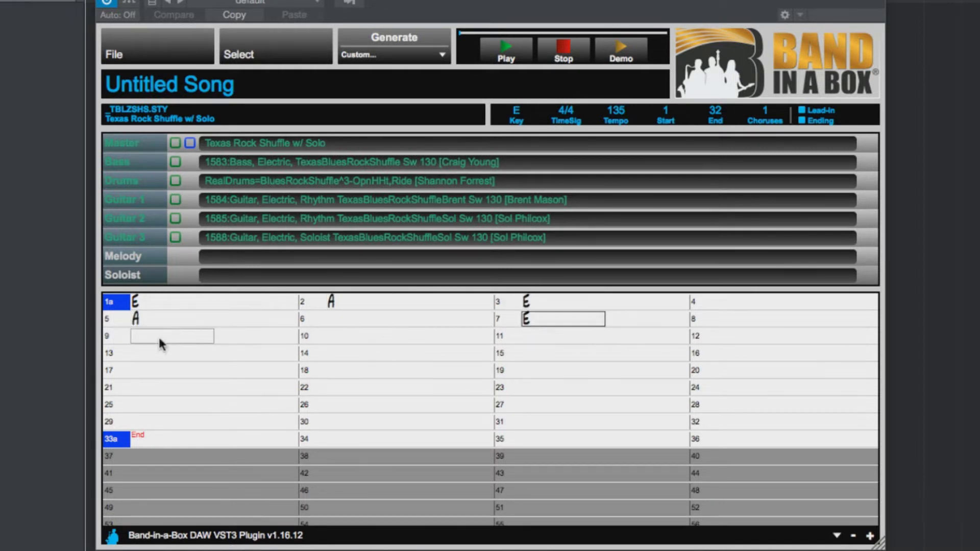
pyautogui.write('B')
pyautogui.click(343, 338)
pyautogui.write('A')
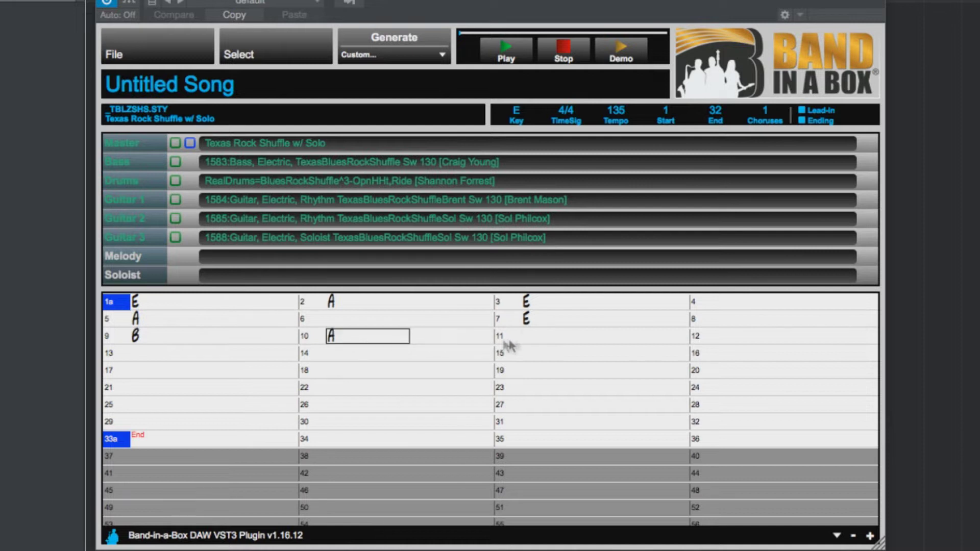
pyautogui.click(526, 339)
pyautogui.write('E')
pyautogui.click(737, 339)
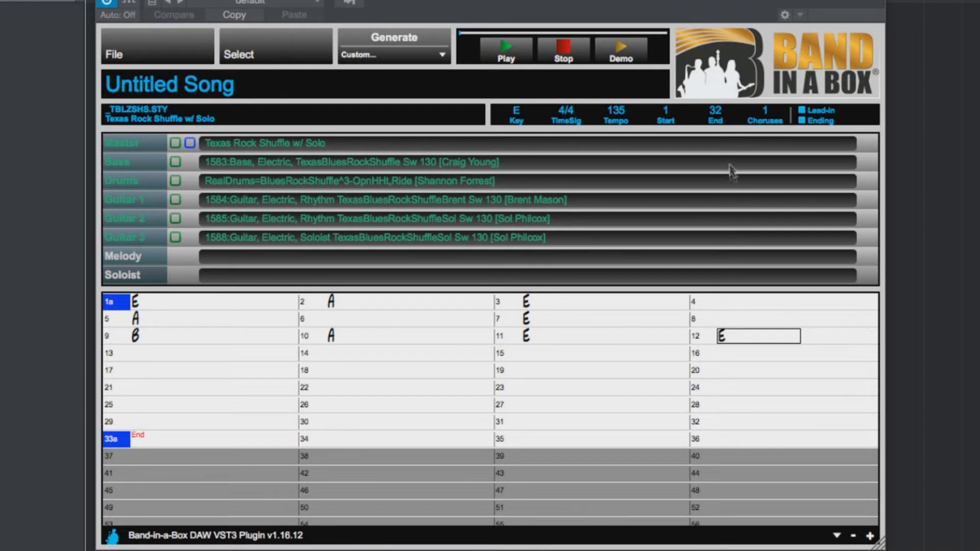
# Set the song end to bar 12 and generate the bass, drums and three guitar tracks
pyautogui.click(715, 112)
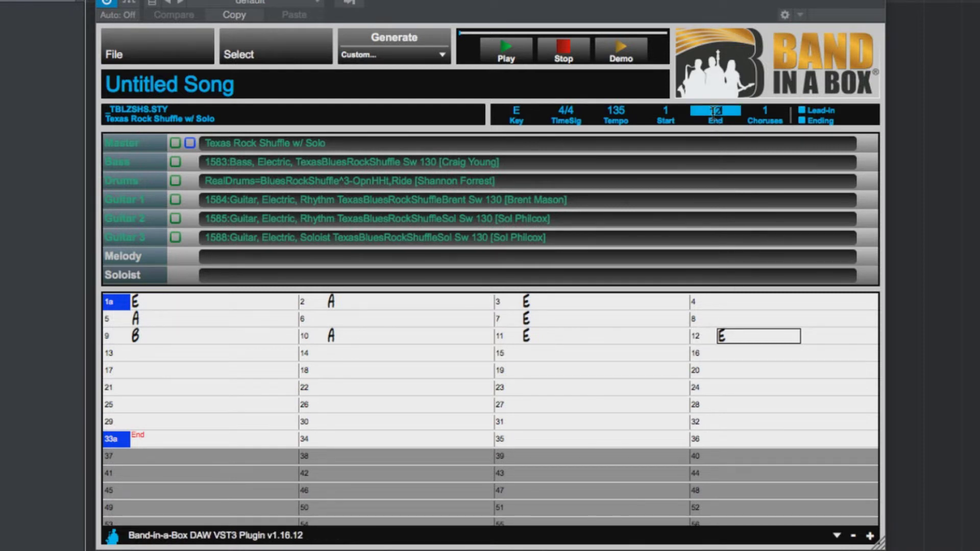
pyautogui.write('12')
pyautogui.click(404, 38)
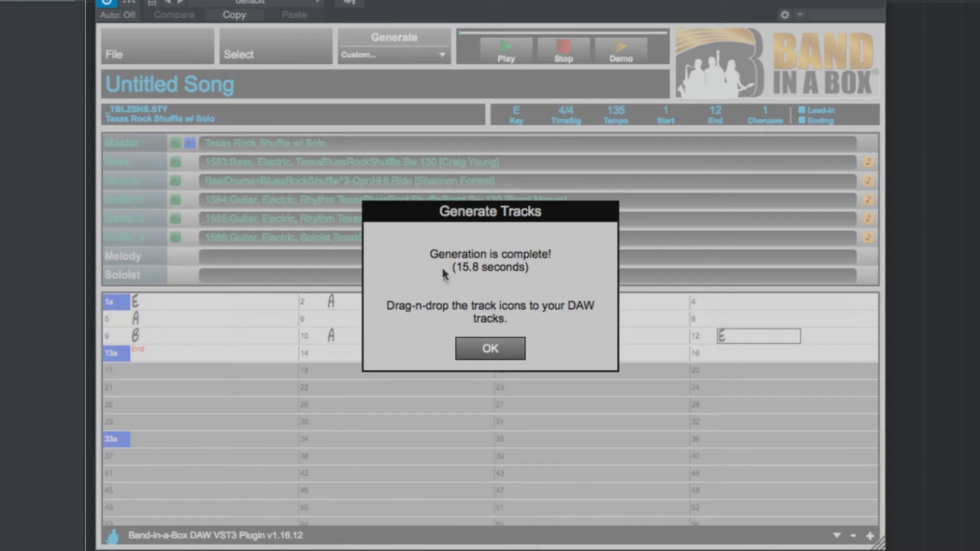
pyautogui.click(481, 348)
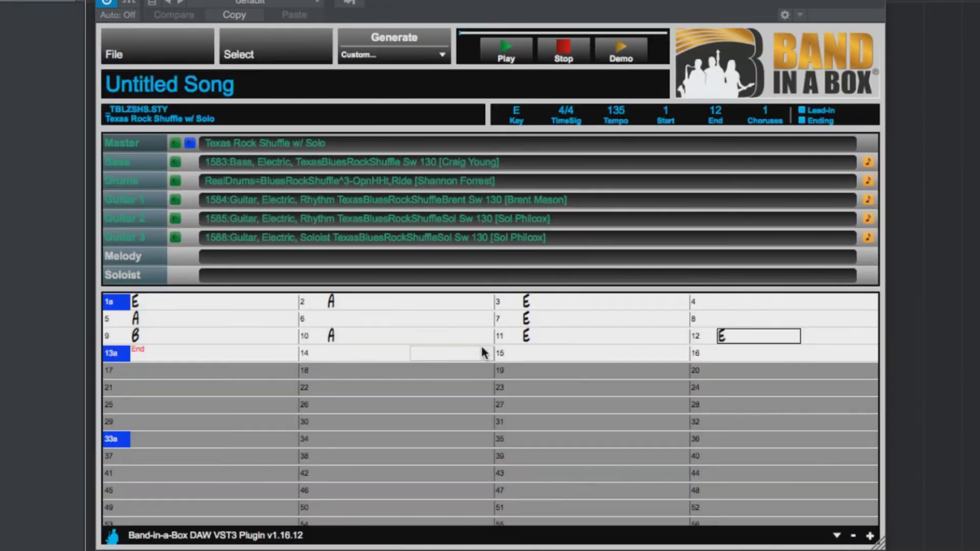
# Play the generated 12-bar E blues tracks from the Band-in-a-Box plugin
pyautogui.click(510, 50)
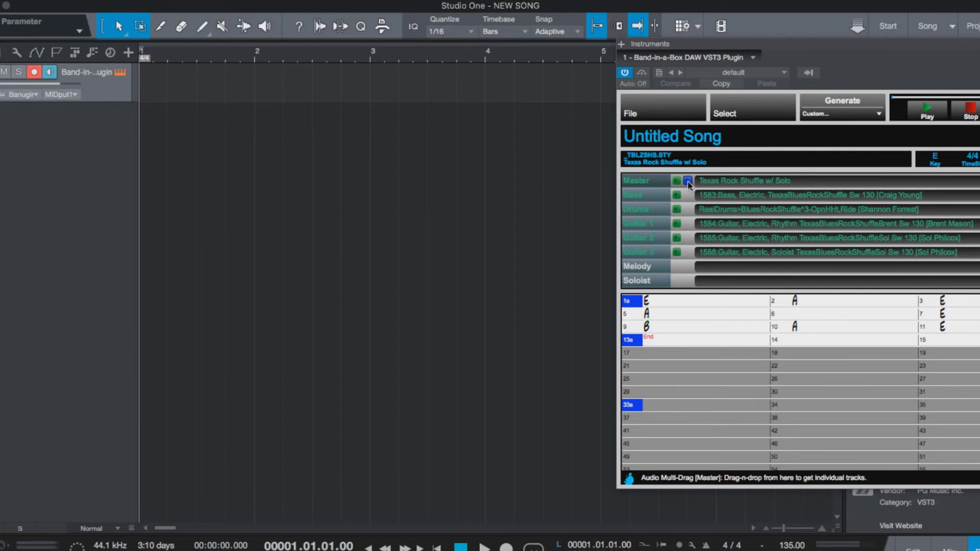
# Drag all five generated tracks into the arrangement and play them back at 135 BPM
pyautogui.moveTo(686, 188)
pyautogui.mouseDown()
pyautogui.moveTo(555, 234)
pyautogui.moveTo(168, 223)
pyautogui.mouseUp()
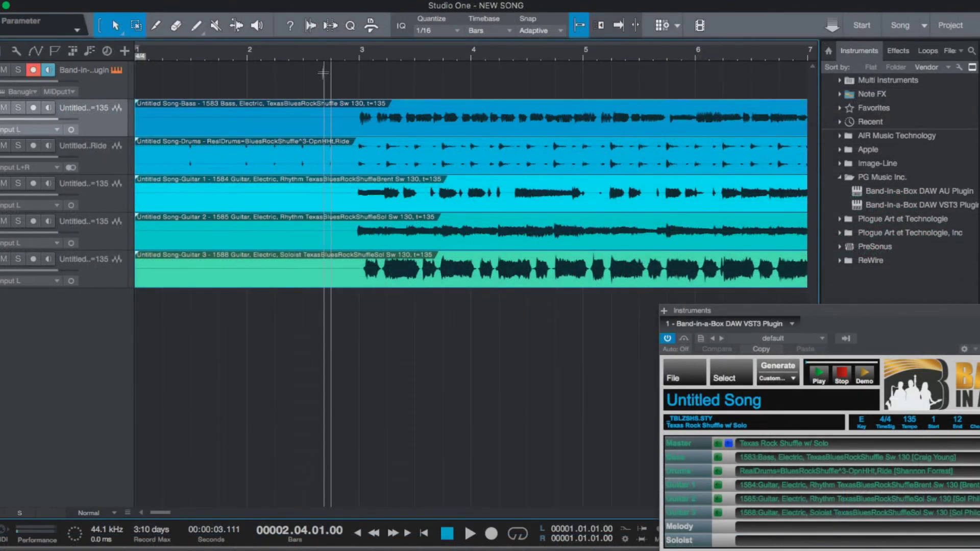
pyautogui.press('space')
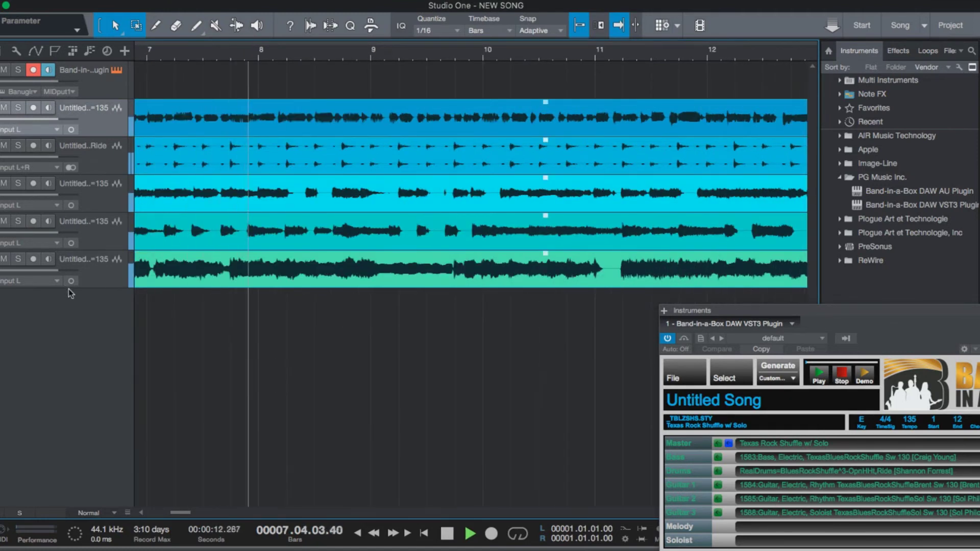
# Open the Mix console with the last audio track selected, and raise the plugin window
pyautogui.click(94, 277)
pyautogui.press('F3')
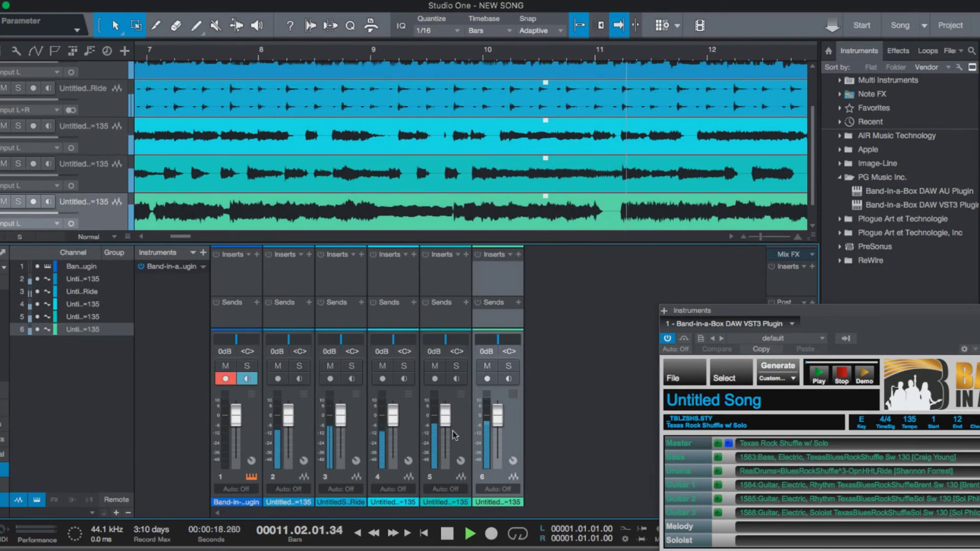
pyautogui.moveTo(808, 314); pyautogui.dragTo(786, 213)
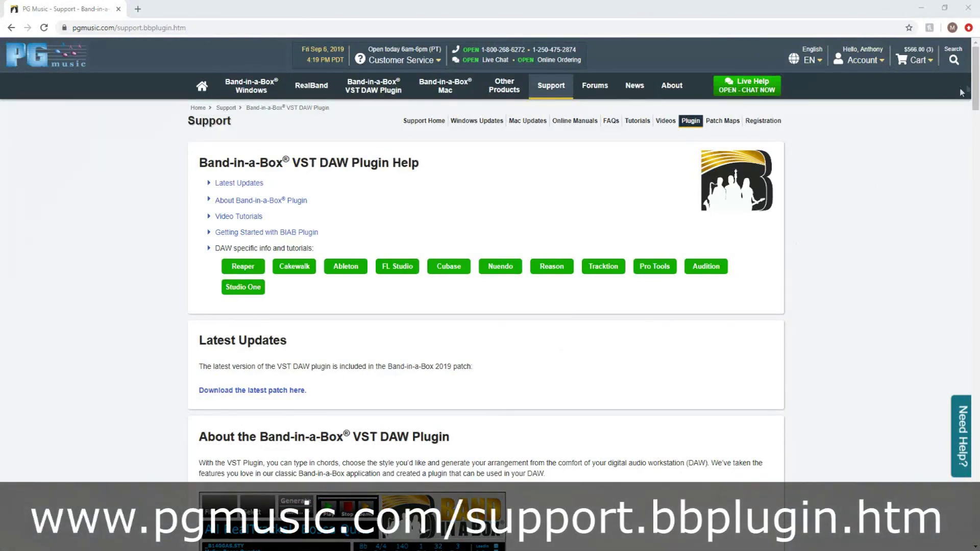
# Scroll the PG Music plugin help page down to the Video Tutorials section
pyautogui.scroll(-1, 977, 82)
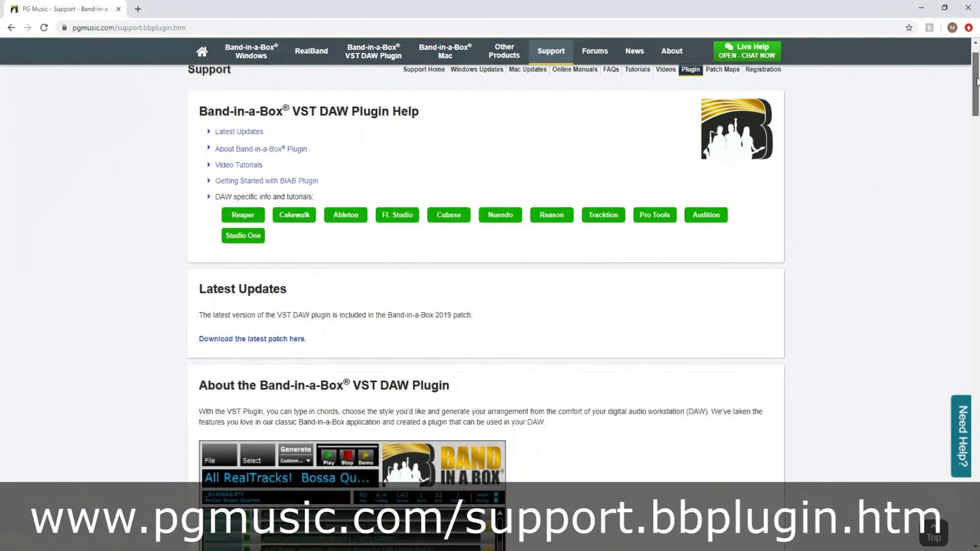